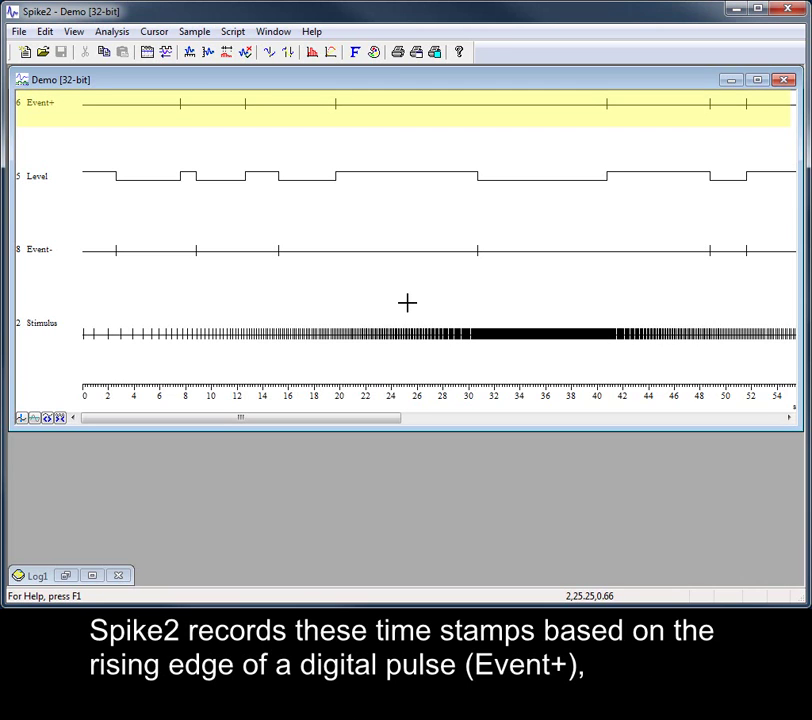
Step: Point out the Level pulse edges, then create Event+ channel 4 on port 0 (Dig In 8)
click(179, 179)
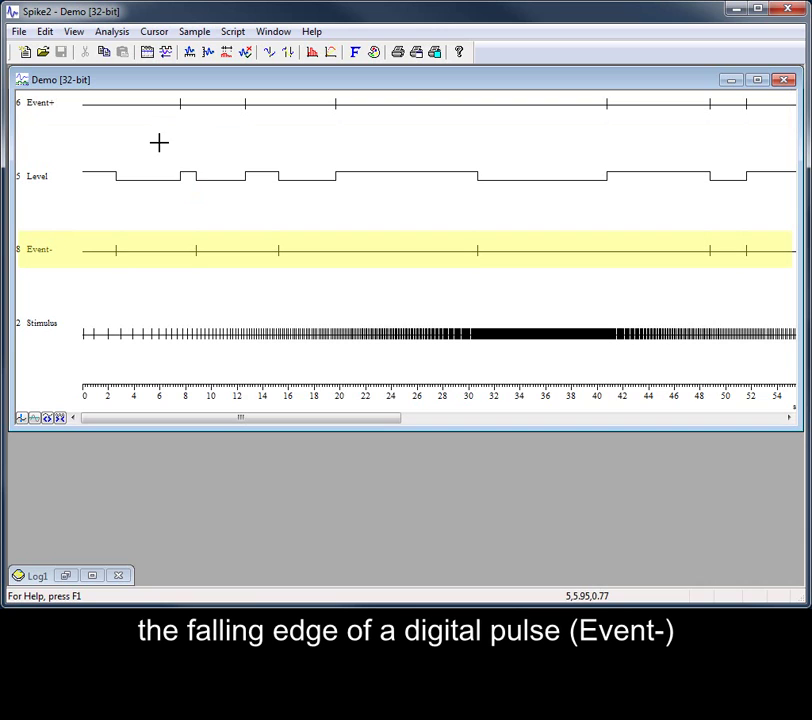
click(199, 187)
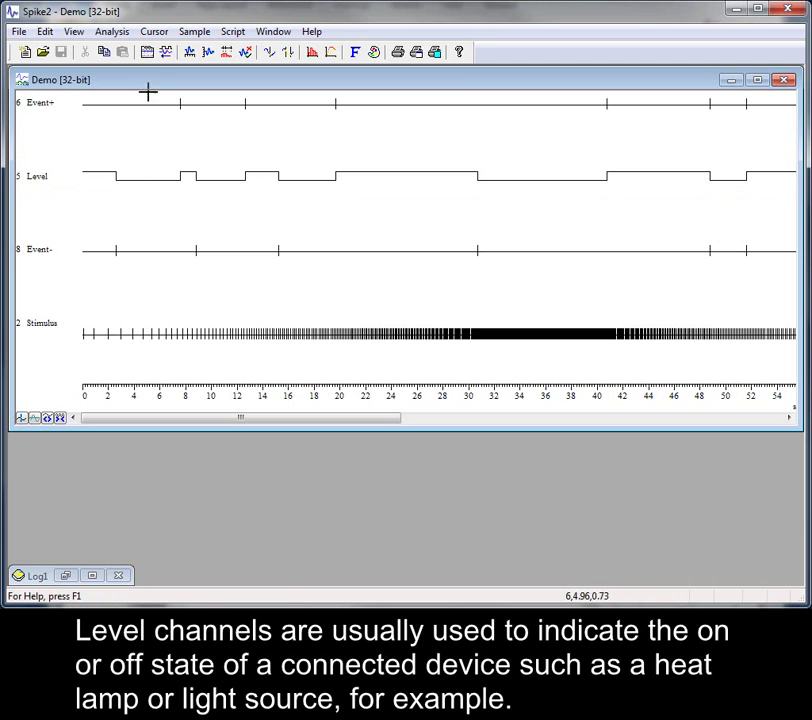
click(152, 60)
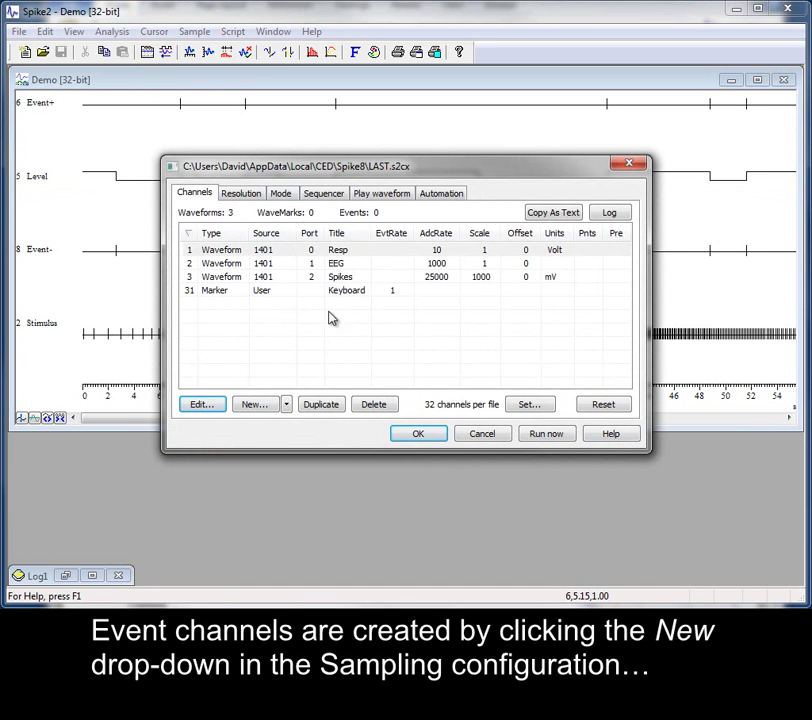
click(286, 406)
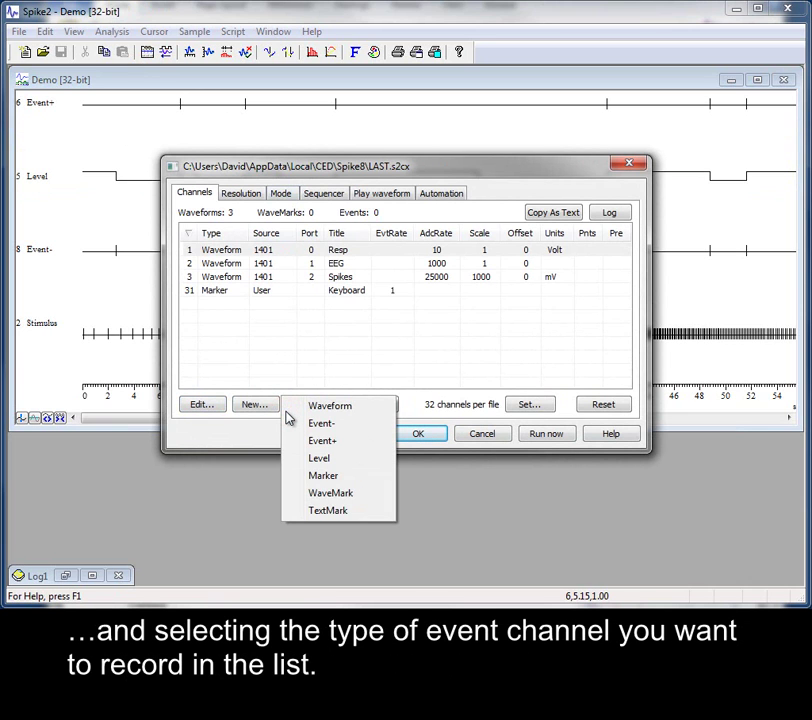
click(340, 445)
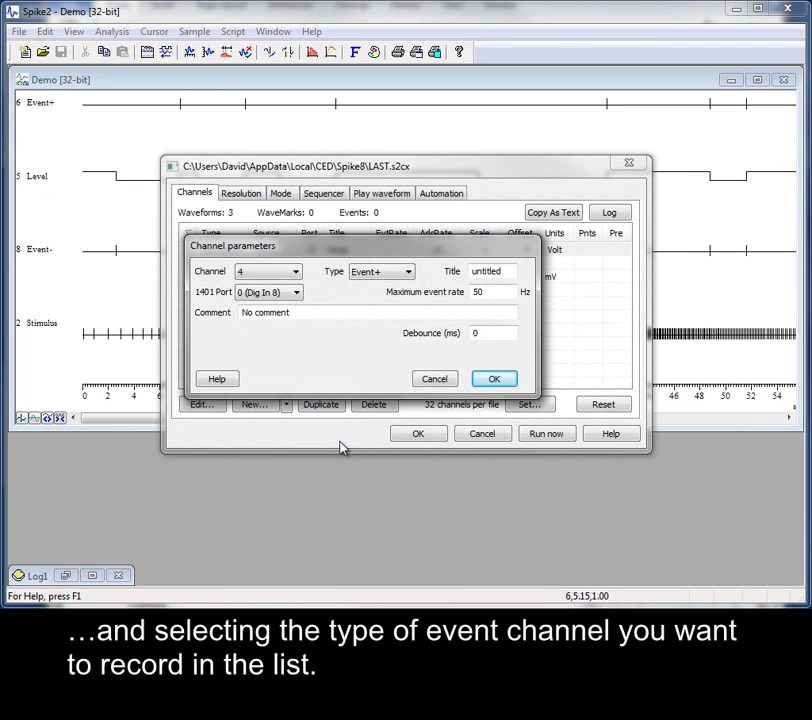
click(297, 293)
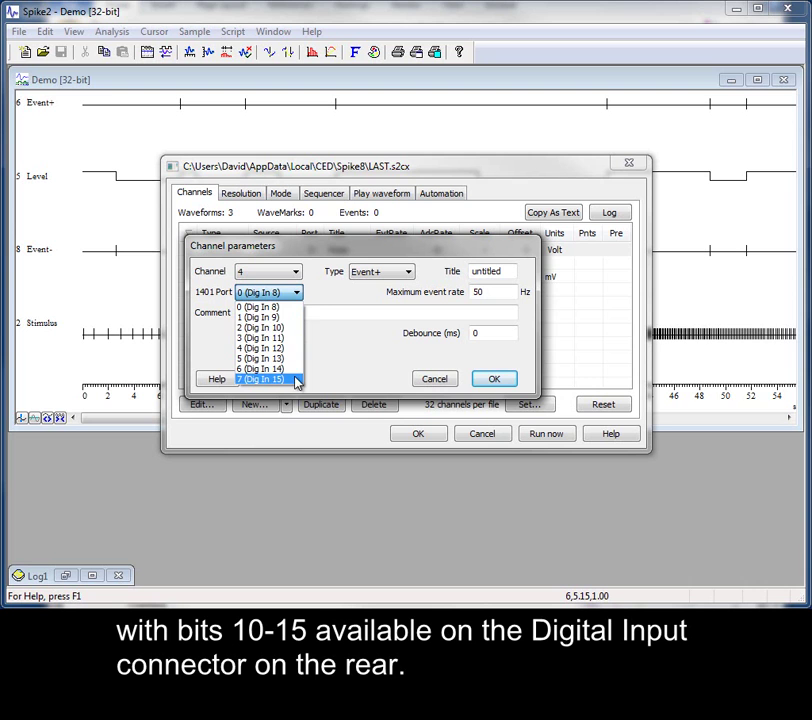
click(308, 292)
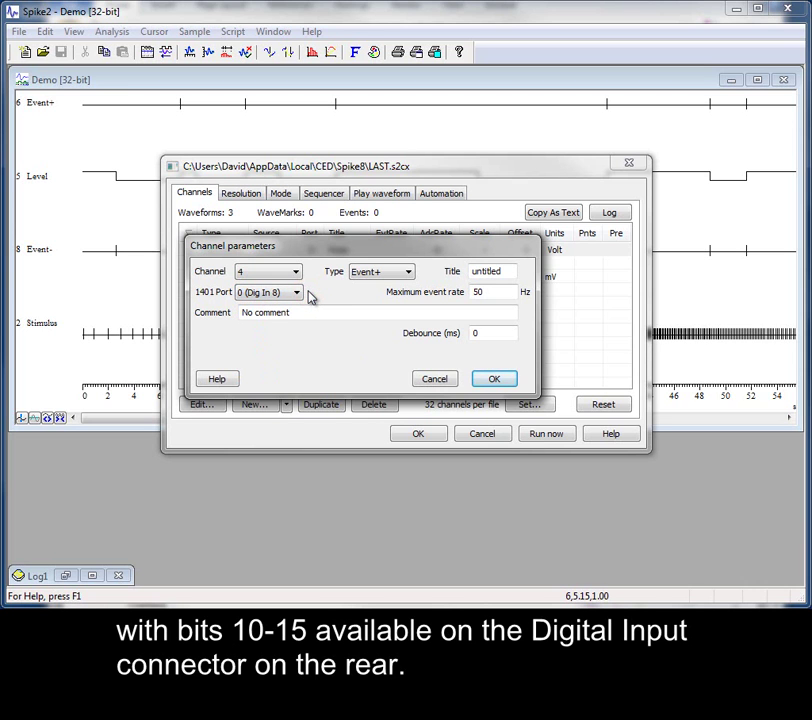
Step: Change channel 4's Debounce (ms) value from 0 to 10
click(495, 291)
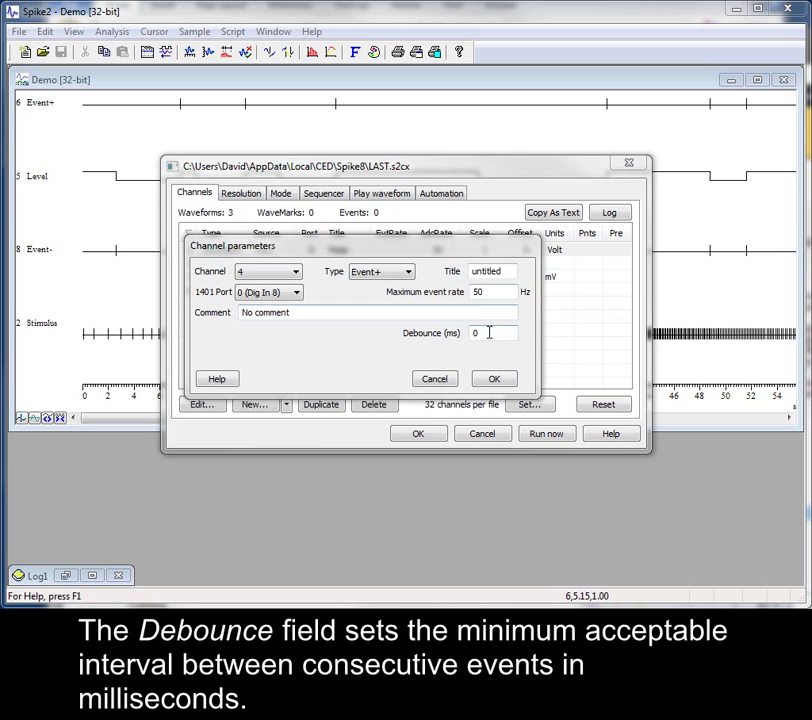
click(489, 333)
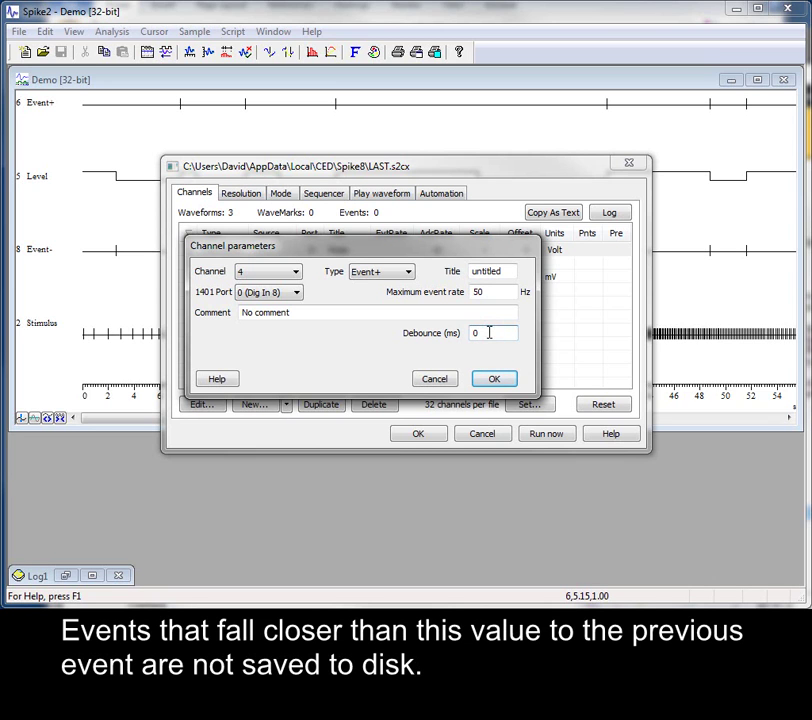
click(487, 333)
text(1)
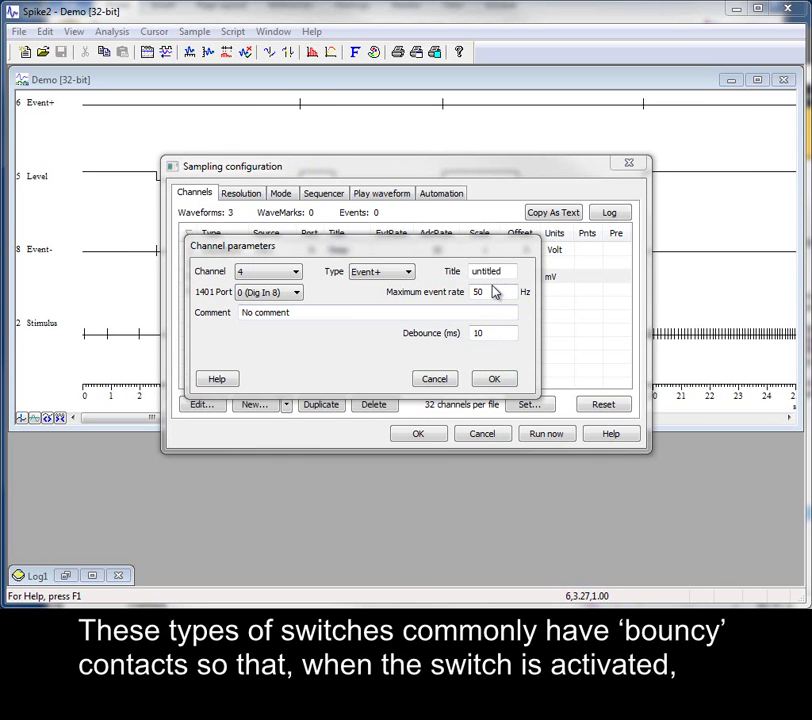
Step: Accept channel 4 in the sampling configuration and show the whole recording
click(484, 384)
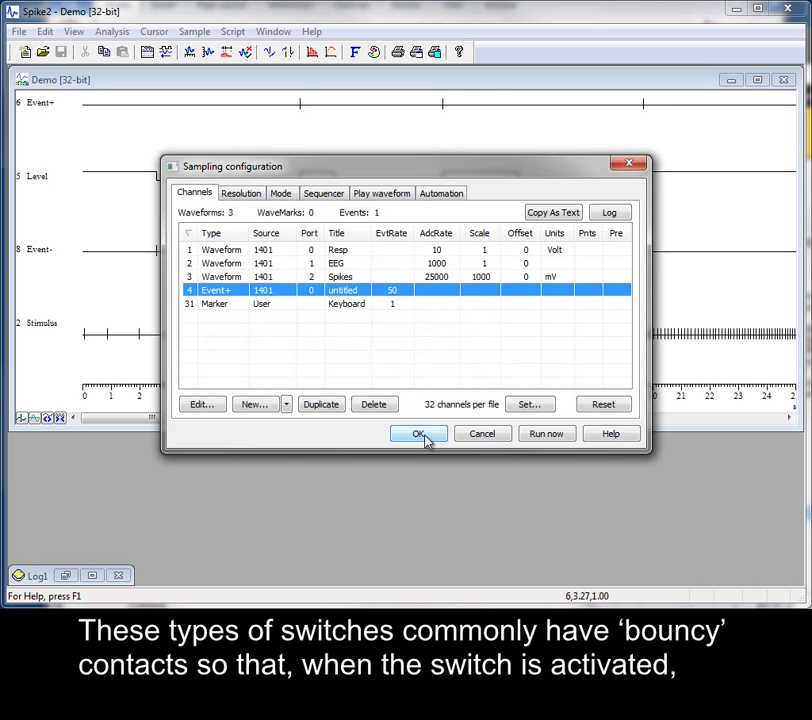
click(421, 435)
double_click(437, 393)
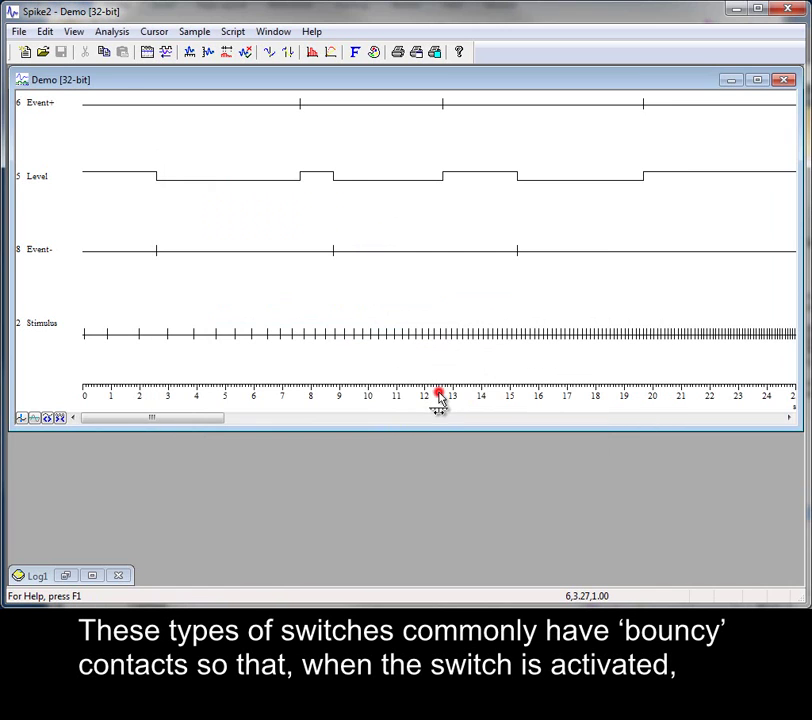
click(308, 165)
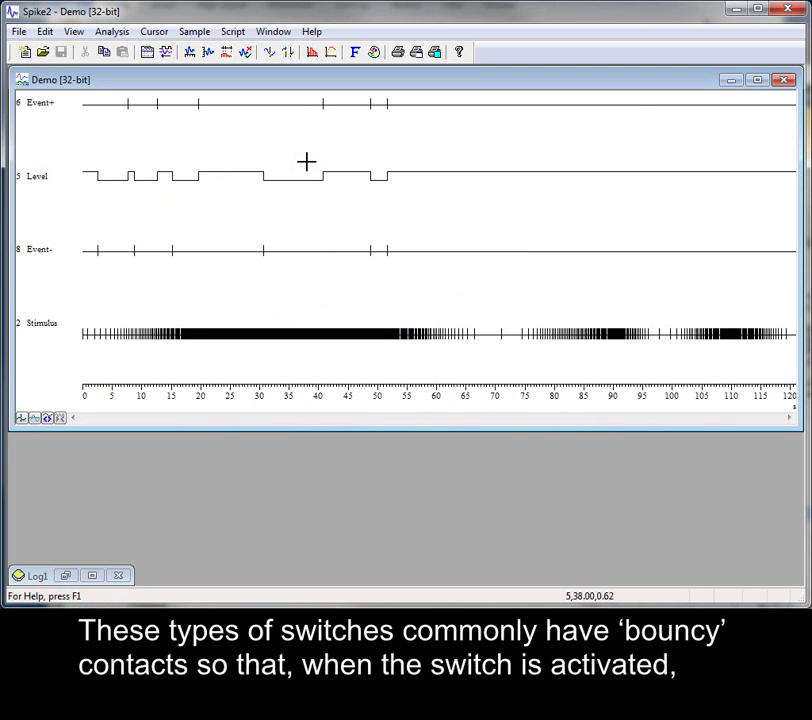
Step: Zoom in stepwise from 50–54 s to the bouncy switch pulses near 51.6 s
drag(379, 145, 400, 147)
drag(322, 153, 361, 156)
drag(350, 156, 477, 161)
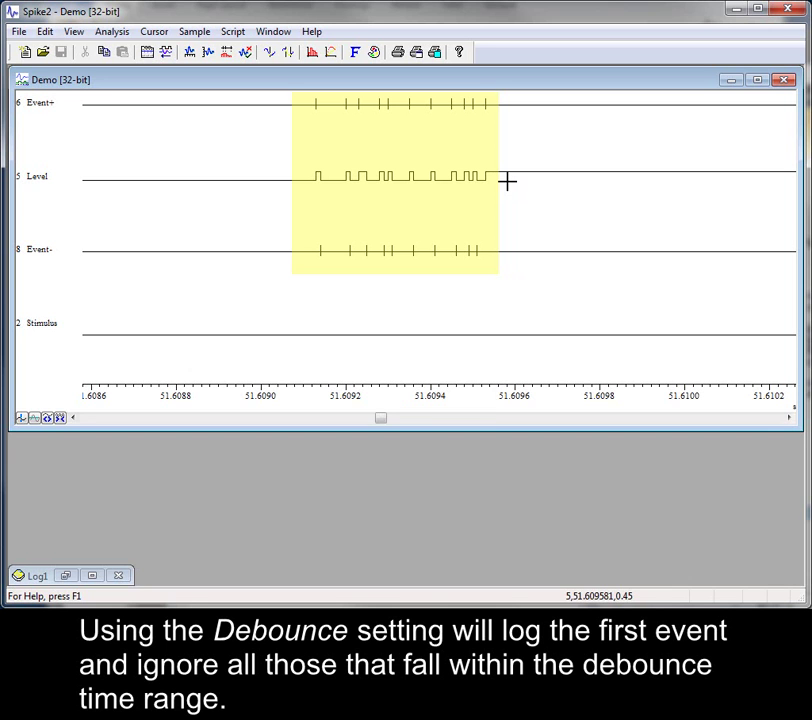
Step: Show the full 0–120 s recording and verify channel 4's debounce is still 10 ms
double_click(422, 401)
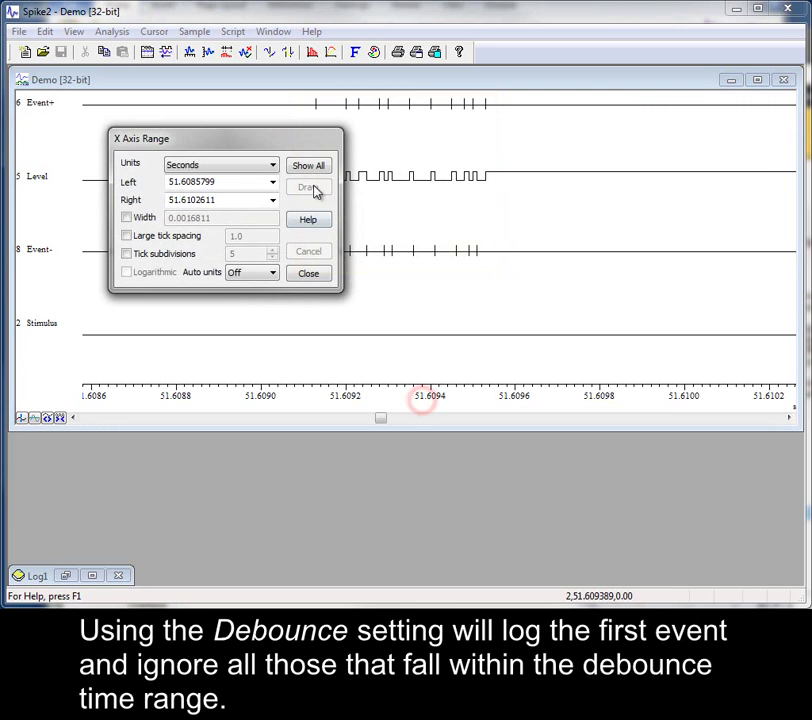
click(309, 166)
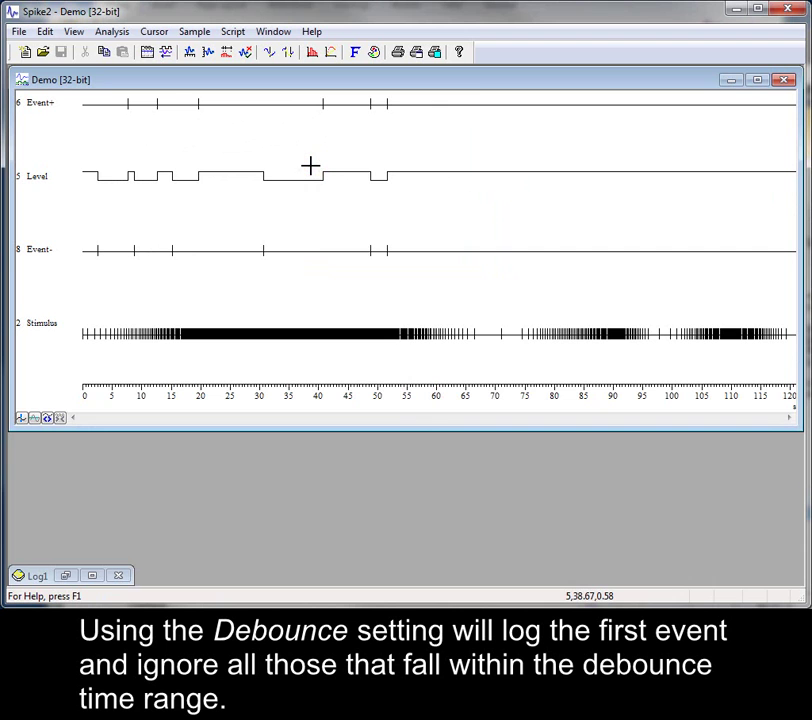
click(147, 52)
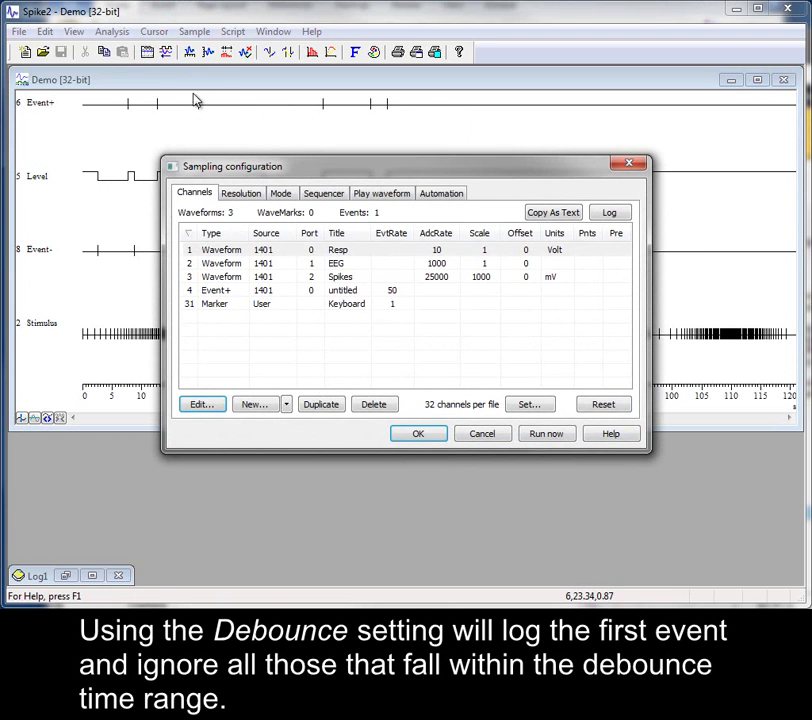
double_click(332, 291)
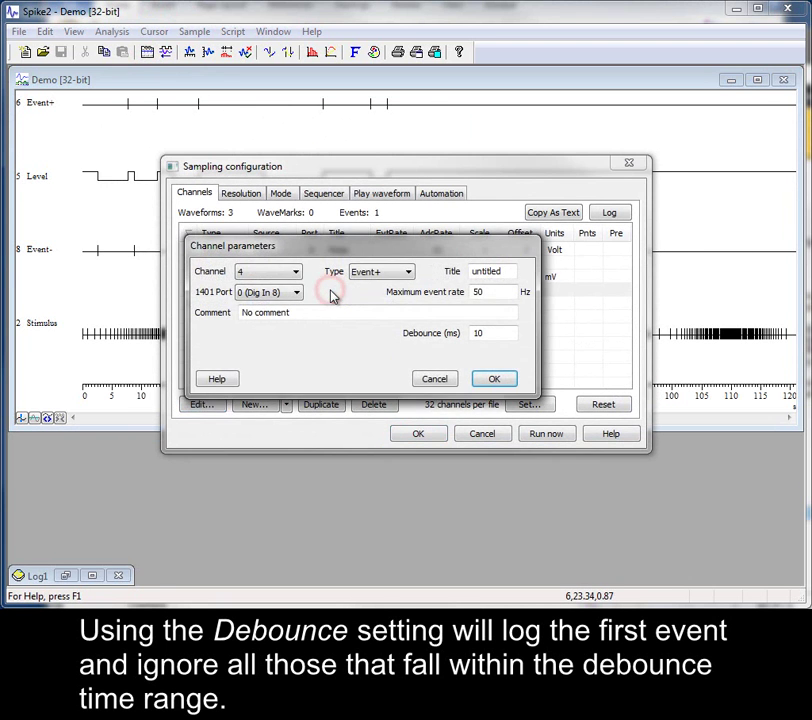
click(507, 334)
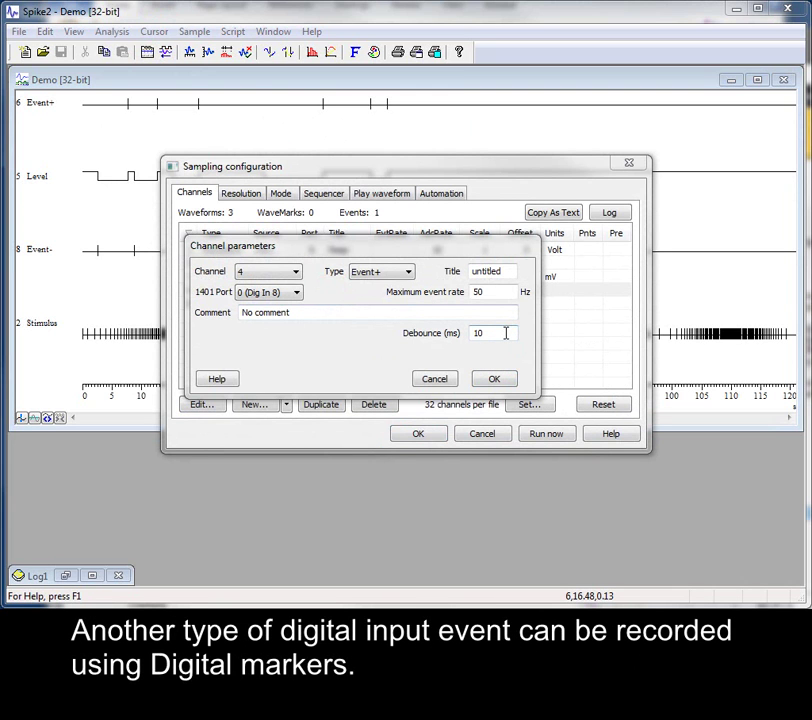
click(490, 383)
Step: Close the sampling configuration and make channel 32 Memory (Marker) visible in the Demo view
click(440, 433)
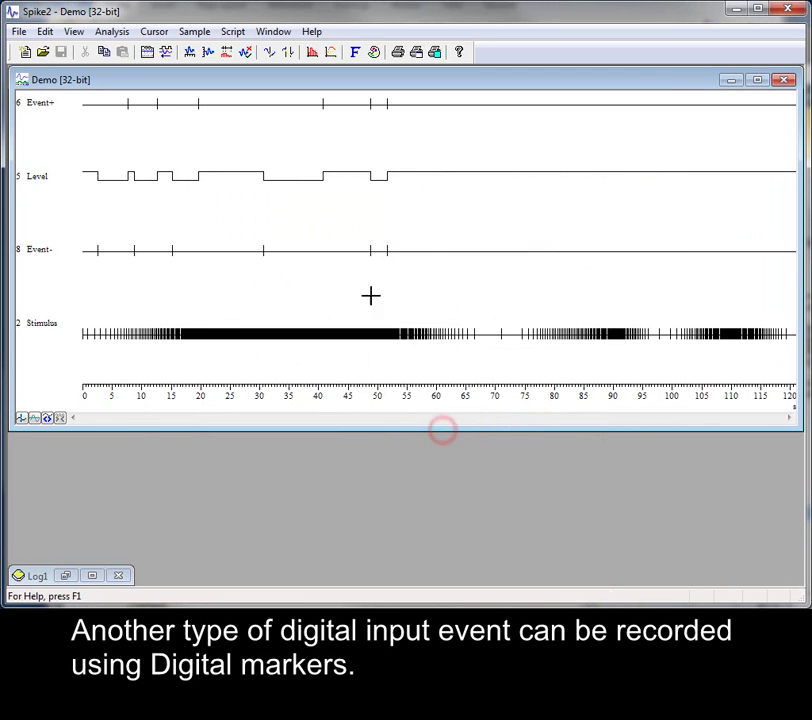
right_click(316, 221)
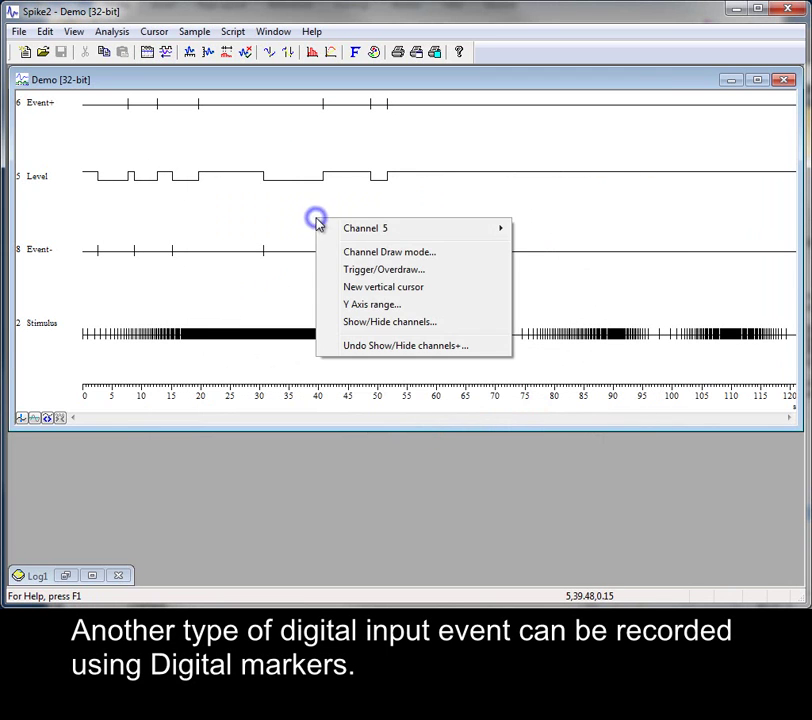
click(380, 322)
click(150, 176)
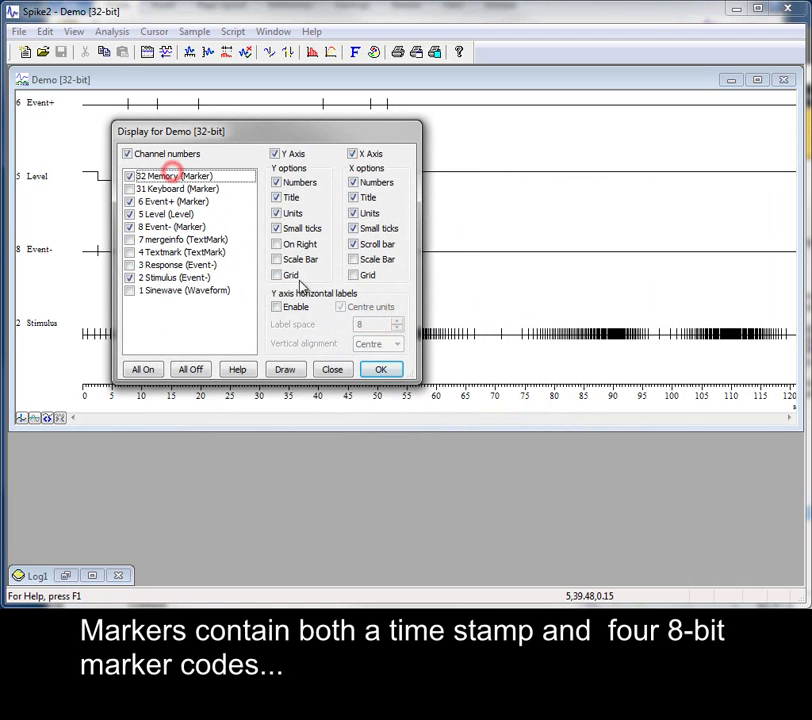
click(285, 370)
click(380, 370)
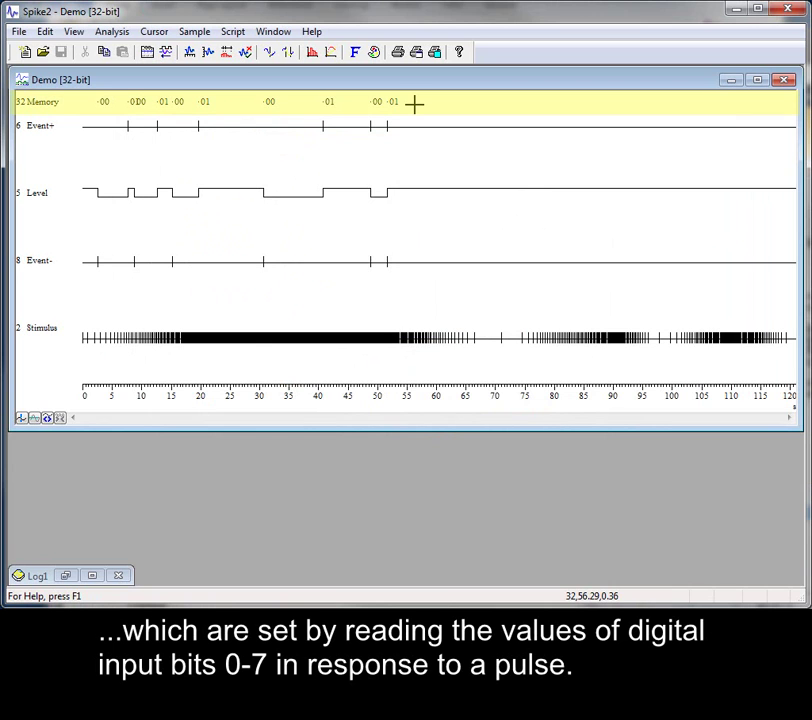
Step: Zoom to about 7–11.5 s so marker codes 01 and 00 align with one Level pulse
drag(124, 109, 154, 112)
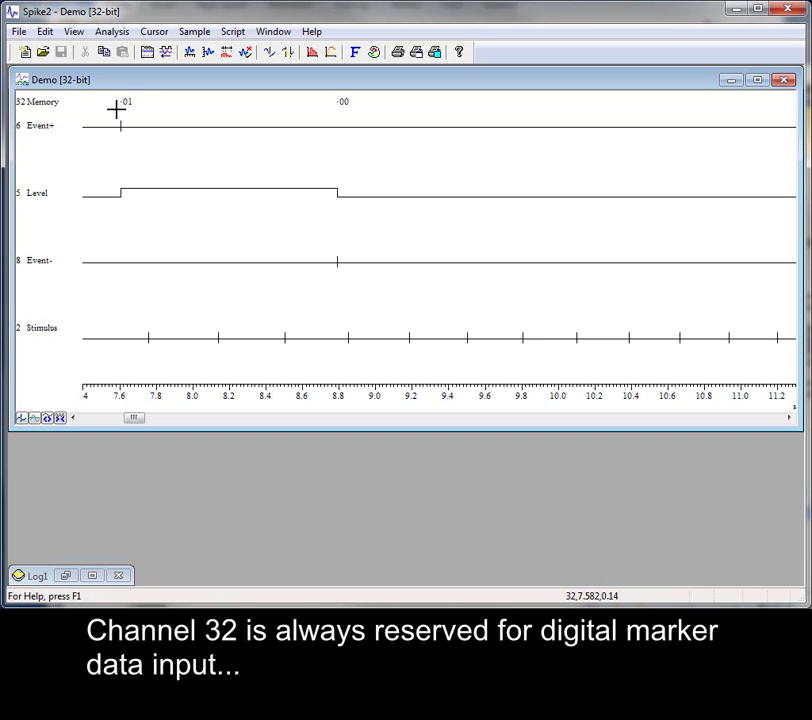
Step: Add Marker channel 32 titled DigMark at 50 Hz and accept the sampling configuration
click(147, 52)
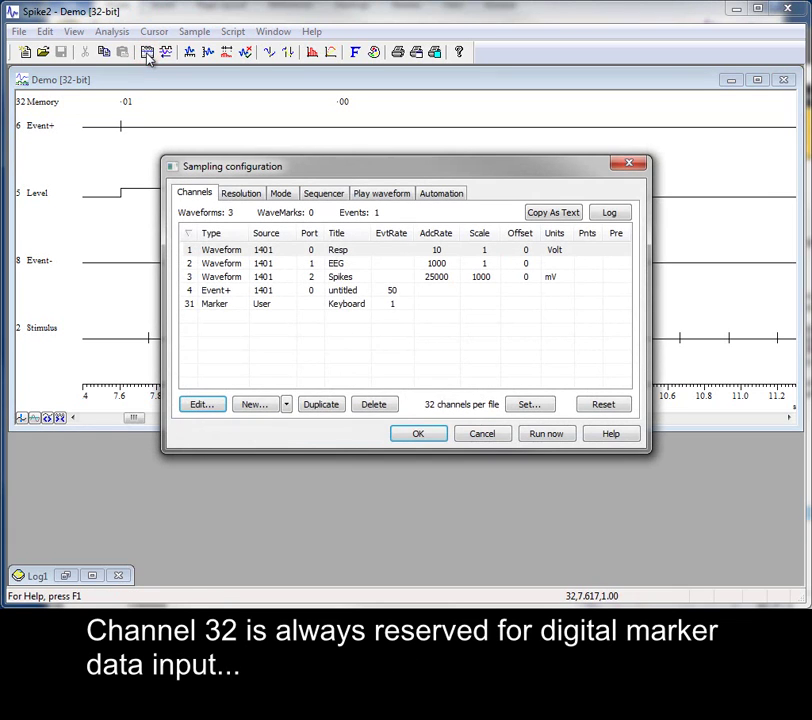
click(286, 408)
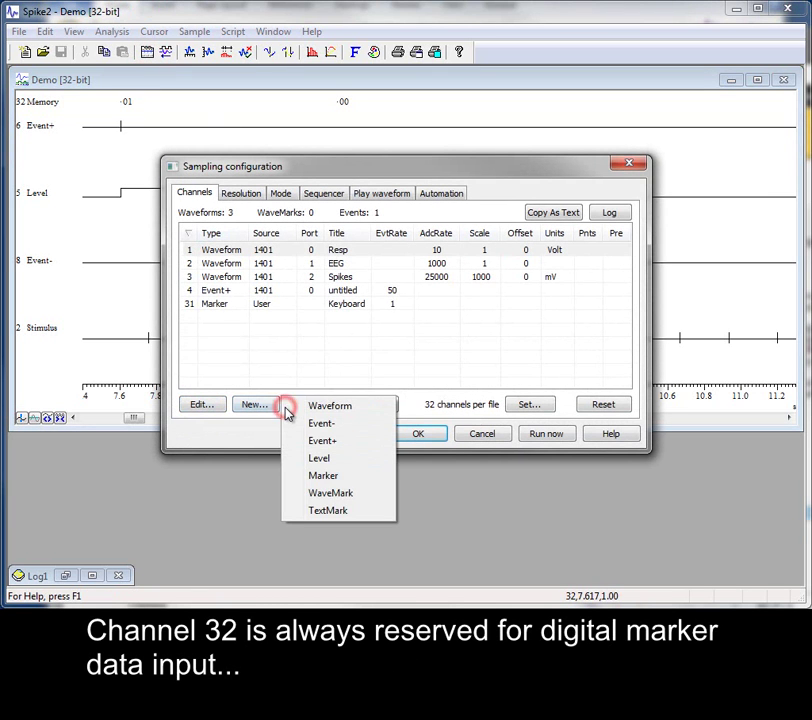
click(349, 480)
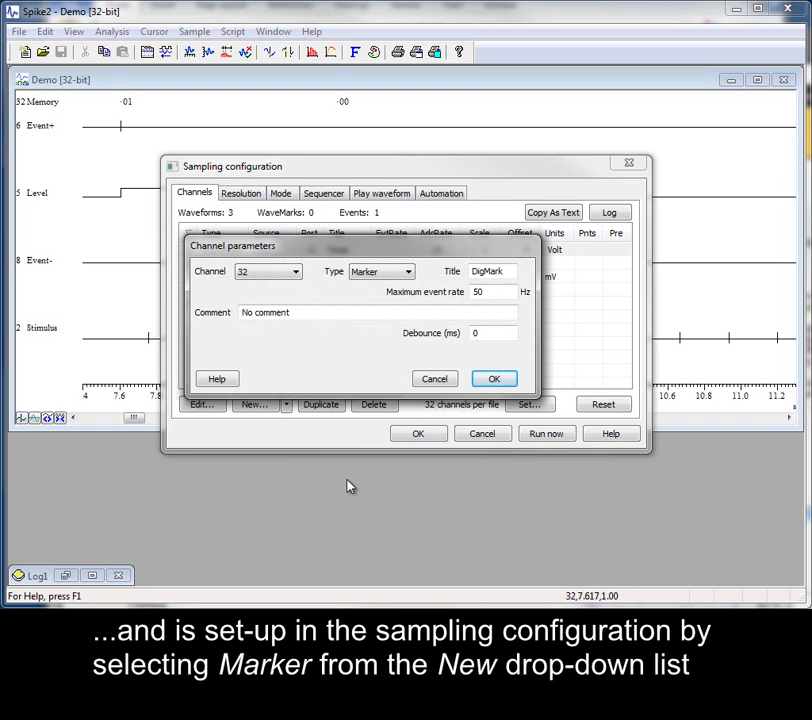
click(494, 376)
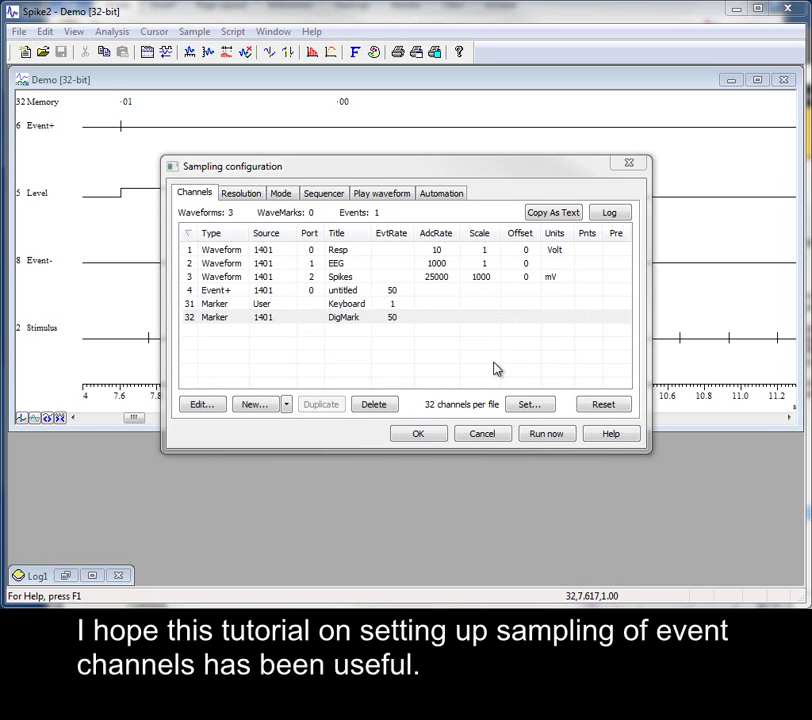
click(429, 434)
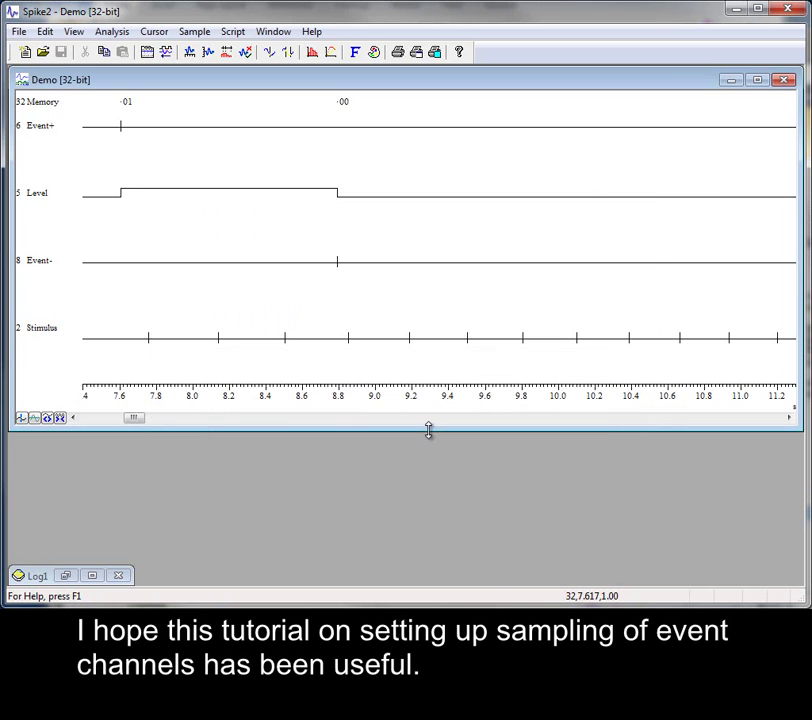